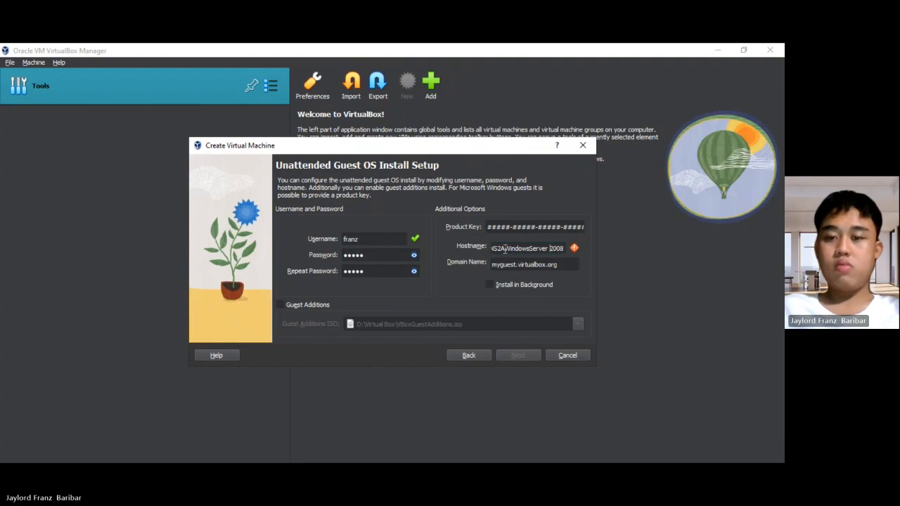
Step: Finish creating the Windows Server 2008 virtual machine with 3024 MB of base memory and the default disk settings
left_click(509, 354)
double_click(561, 203)
type("3024")
left_click(520, 356)
left_click(507, 353)
left_click(507, 352)
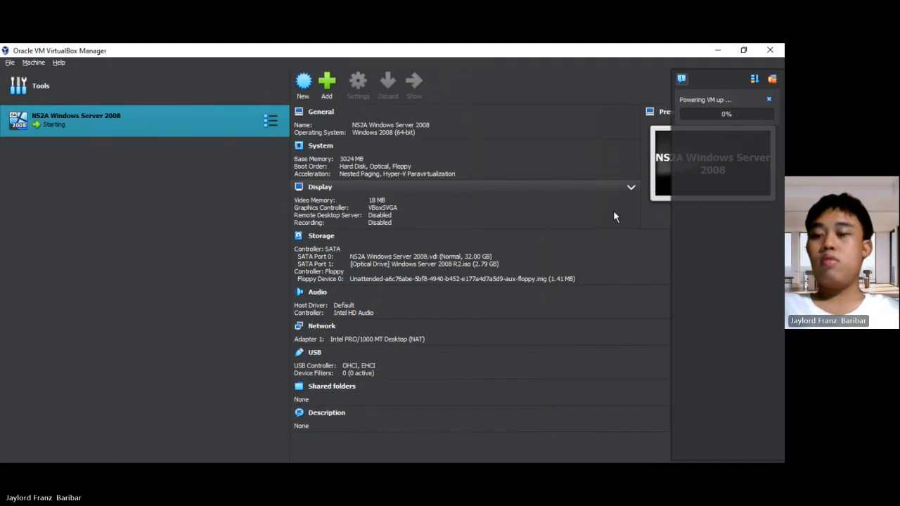
Step: Dismiss the power-up, keyboard auto-capture and mouse integration notifications of the starting virtual machine
left_click(767, 98)
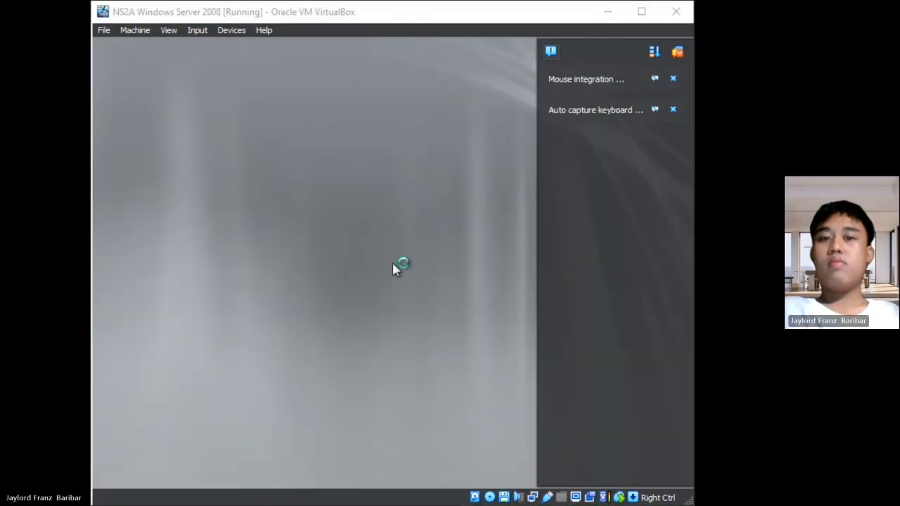
left_click(672, 107)
left_click(675, 79)
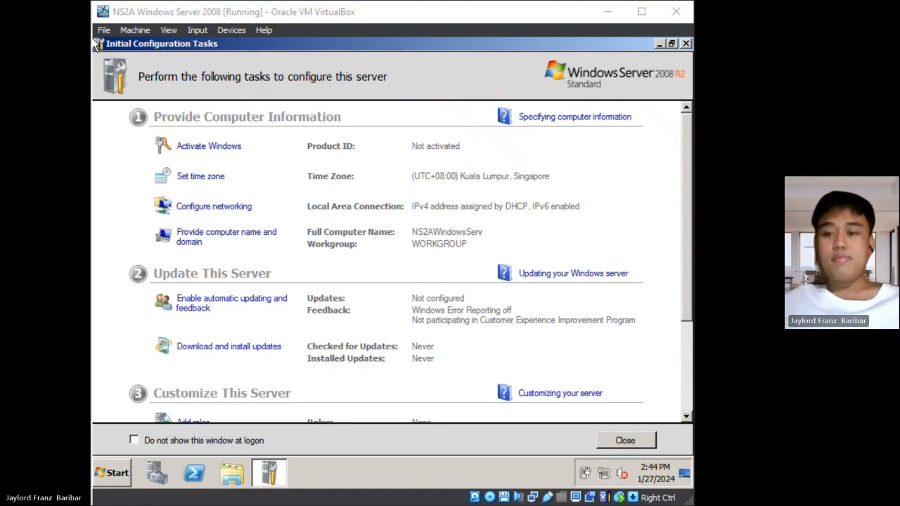
Step: Set the server's time zone to (UTC+08:00) Beijing, Chongqing, Hong Kong, Urumqi
left_click(204, 177)
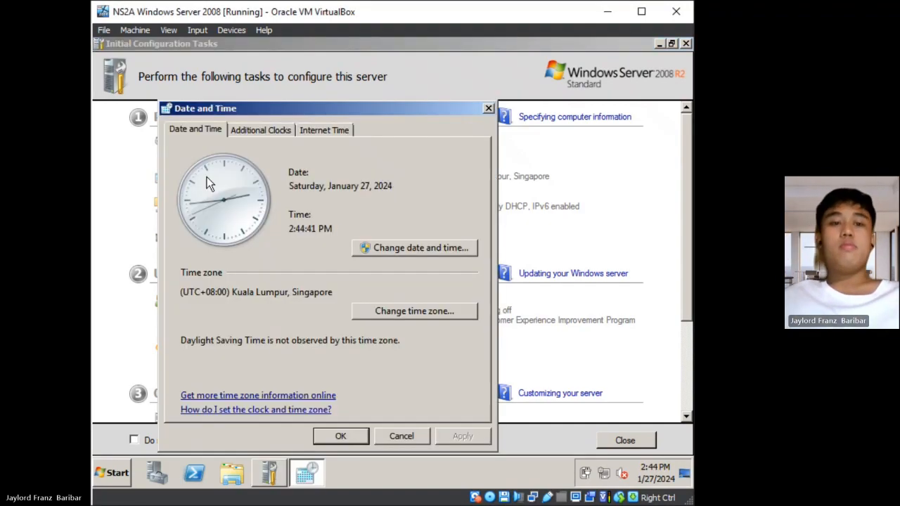
left_click(395, 314)
left_click(436, 187)
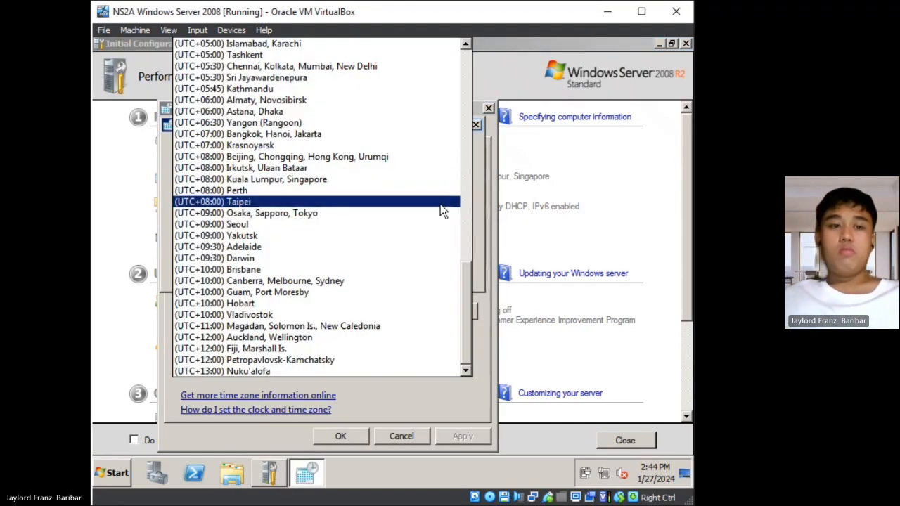
left_click(412, 156)
left_click(376, 269)
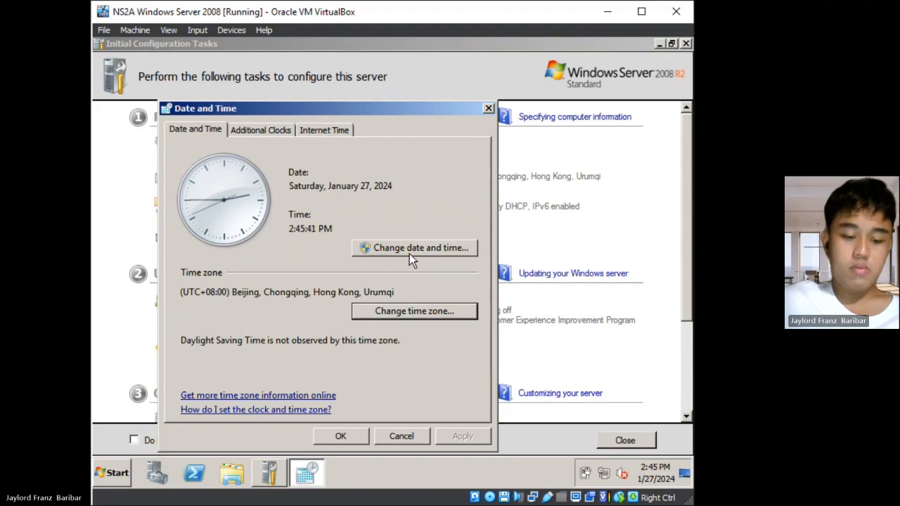
left_click(339, 438)
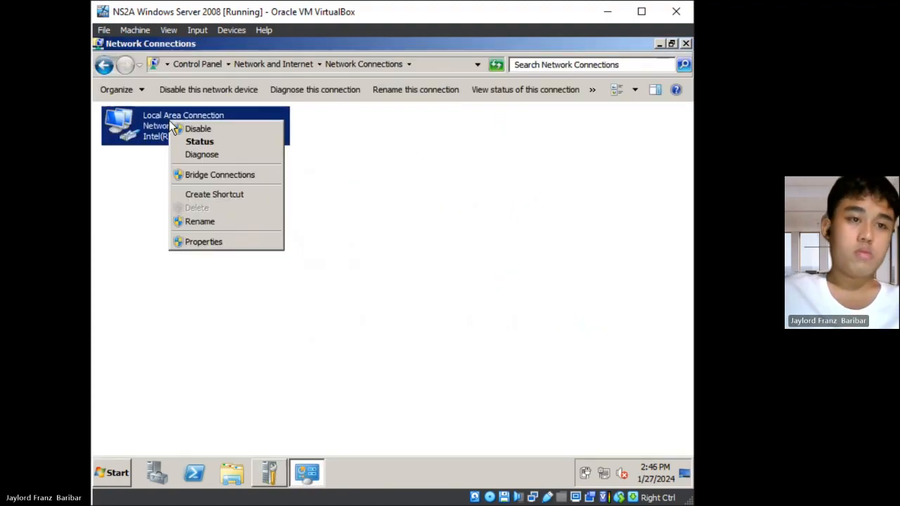
Step: Give the Local Area Connection a static IPv4 address of 192.168.0.5 with subnet mask 255.255.255.0
left_click(195, 241)
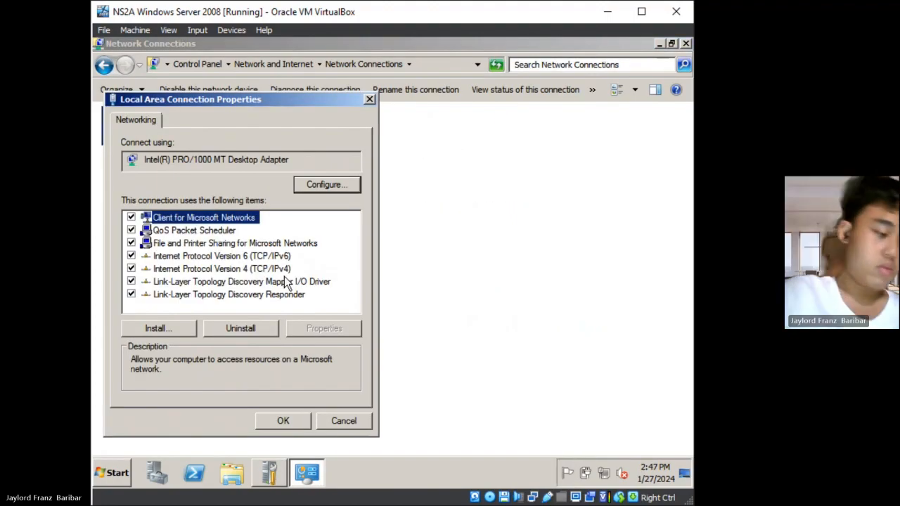
double_click(148, 269)
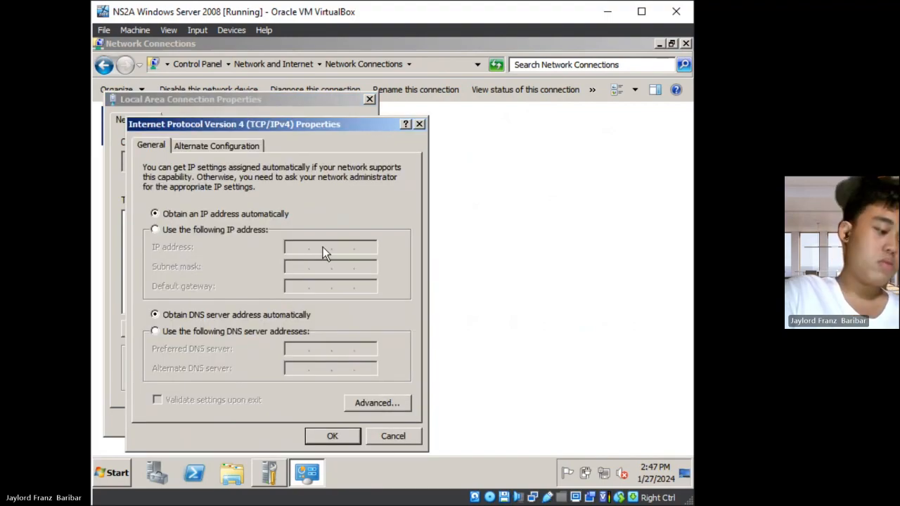
left_click(156, 229)
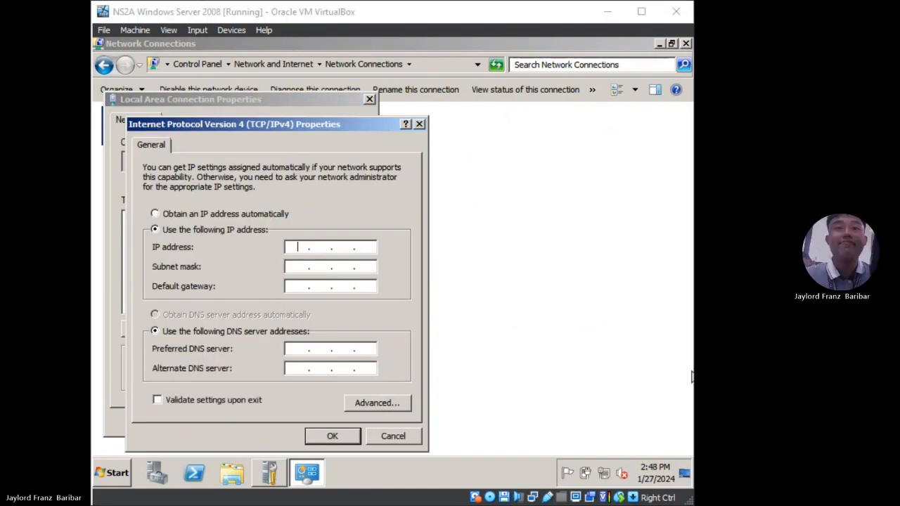
type("192 . 168 . 0 . ")
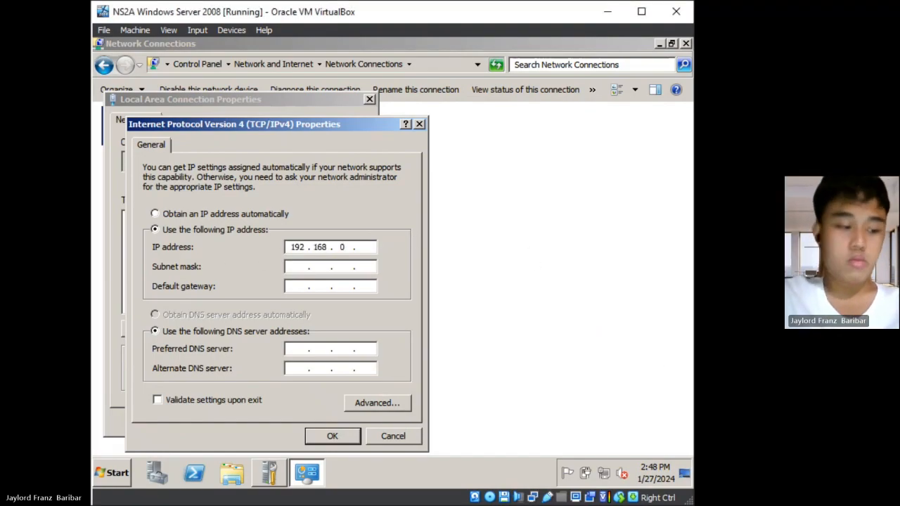
type("5")
left_click(296, 266)
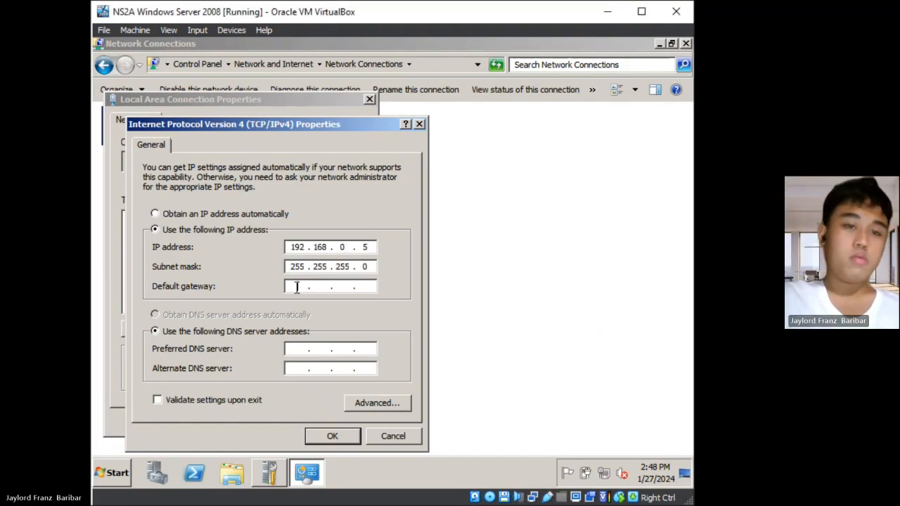
Step: Set the default gateway and preferred DNS server to 192.168.0.5 and save the connection's properties
left_click(296, 286)
type("192.168.0.5")
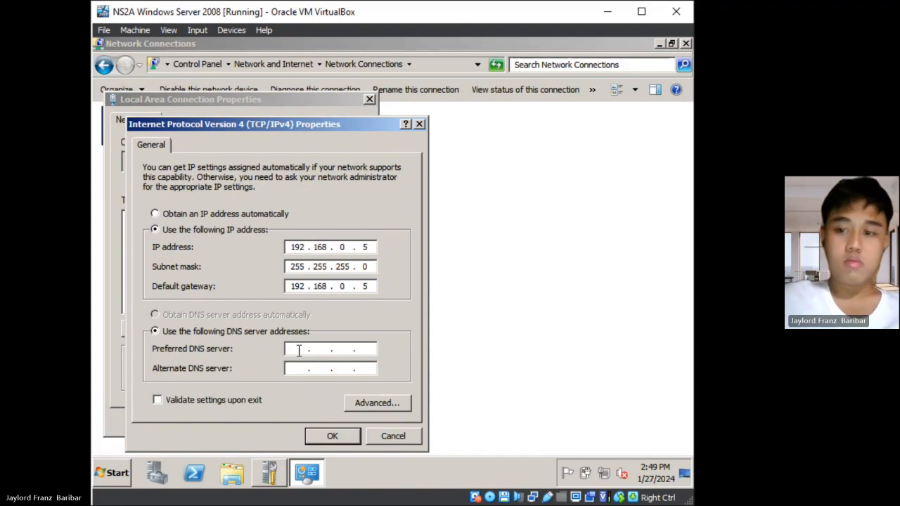
left_click(299, 350)
type("192.168.0.5")
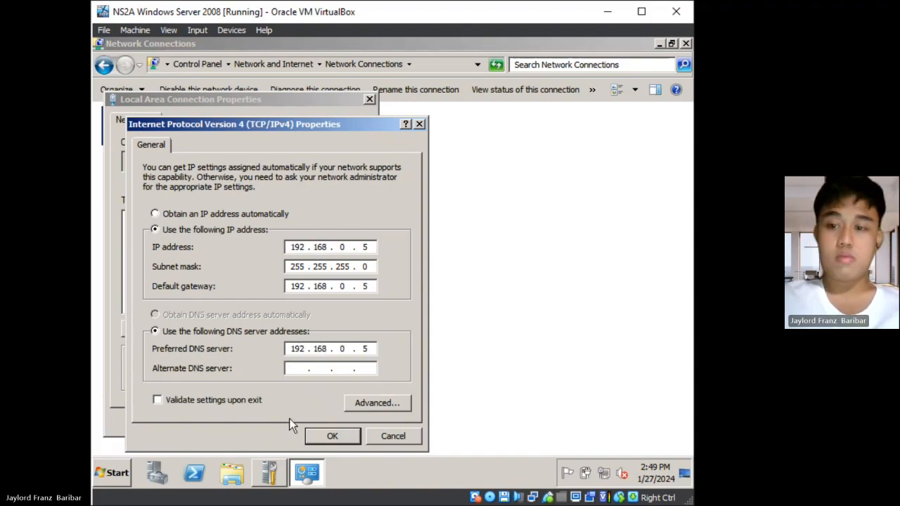
left_click(317, 444)
left_click(286, 421)
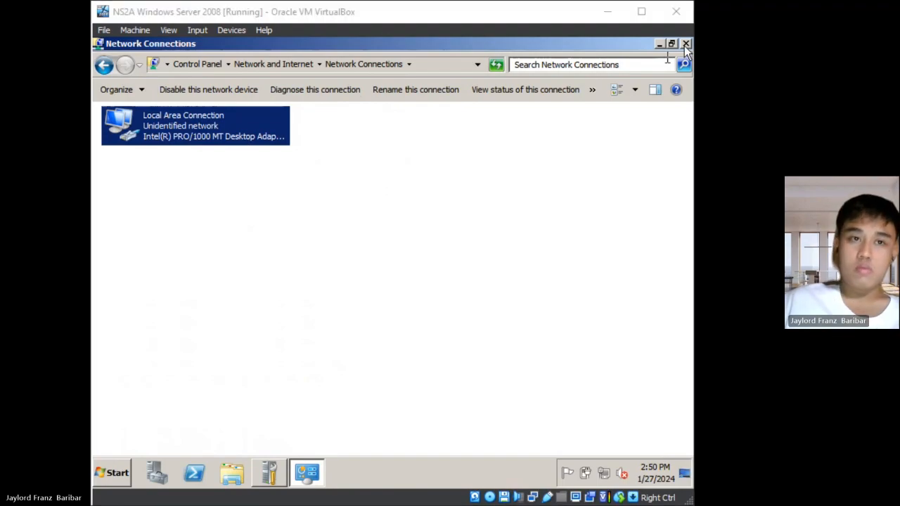
Step: Return to the Initial Configuration Tasks and start adding a server role, proceeding to the role selection
left_click(103, 66)
left_click(193, 65)
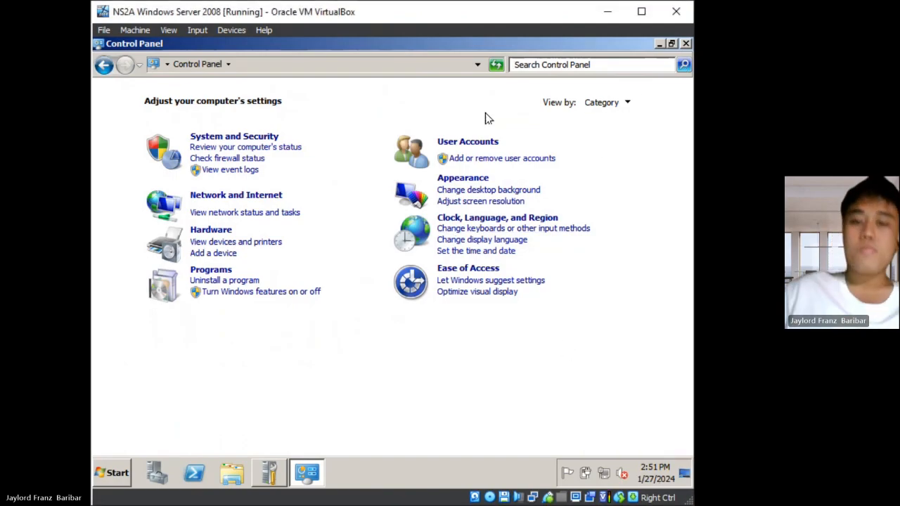
left_click(273, 478)
mouse_move(294, 481)
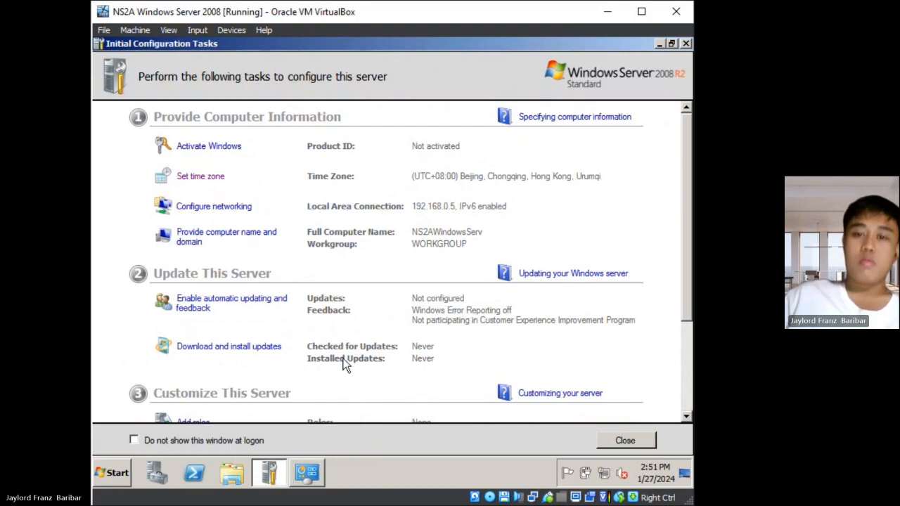
left_click_drag(684, 268, 656, 334)
left_click(194, 320)
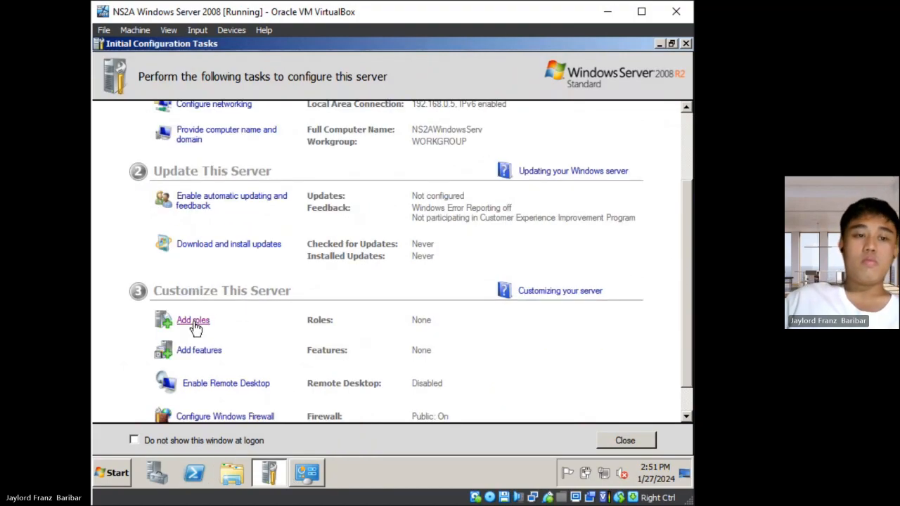
left_click(495, 448)
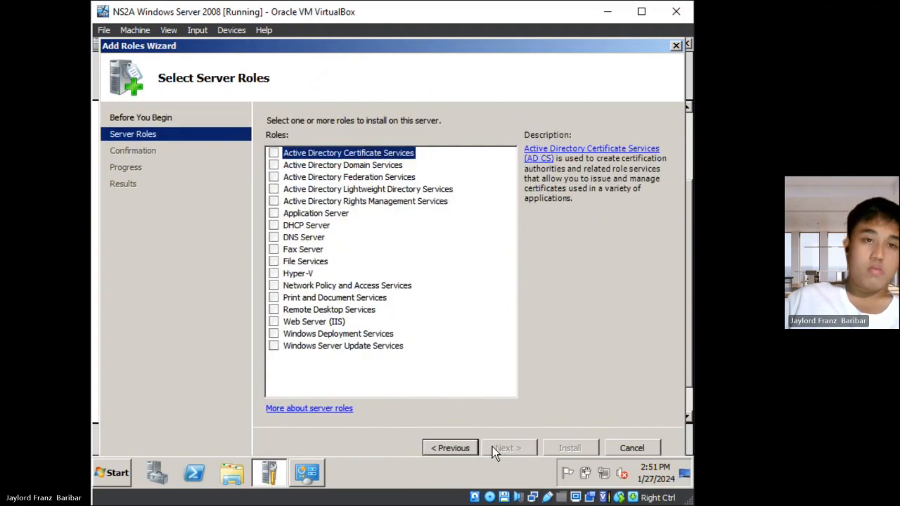
Step: Install the Active Directory Domain Services role together with its required .NET Framework 3.5.1 features
left_click(273, 164)
left_click(568, 328)
left_click(273, 164)
left_click(495, 325)
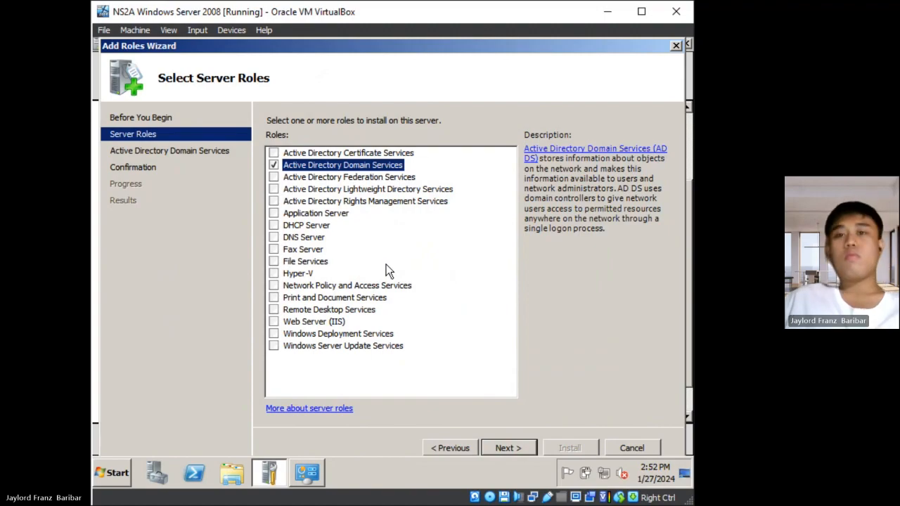
left_click(503, 446)
left_click(502, 445)
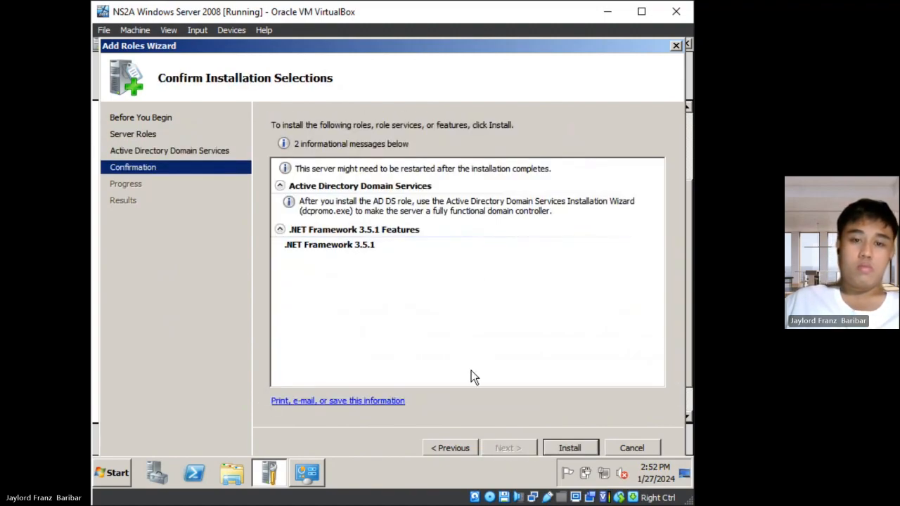
left_click(585, 450)
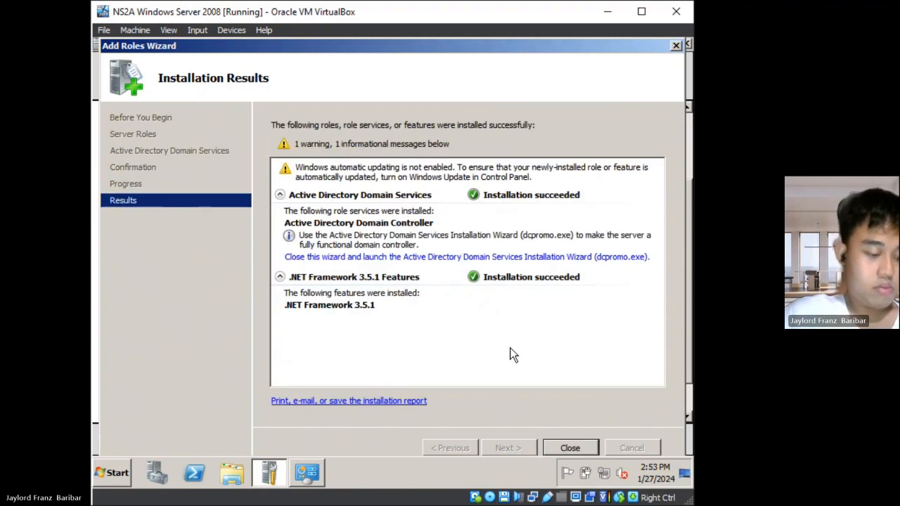
left_click(568, 448)
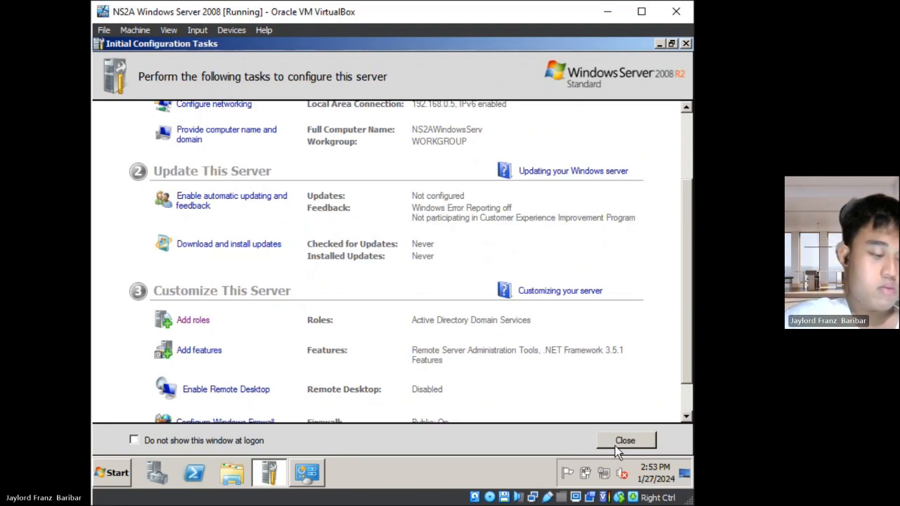
Step: Launch the Active Directory Domain Services Installation Wizard by running dcpromo
left_click(109, 478)
type("run")
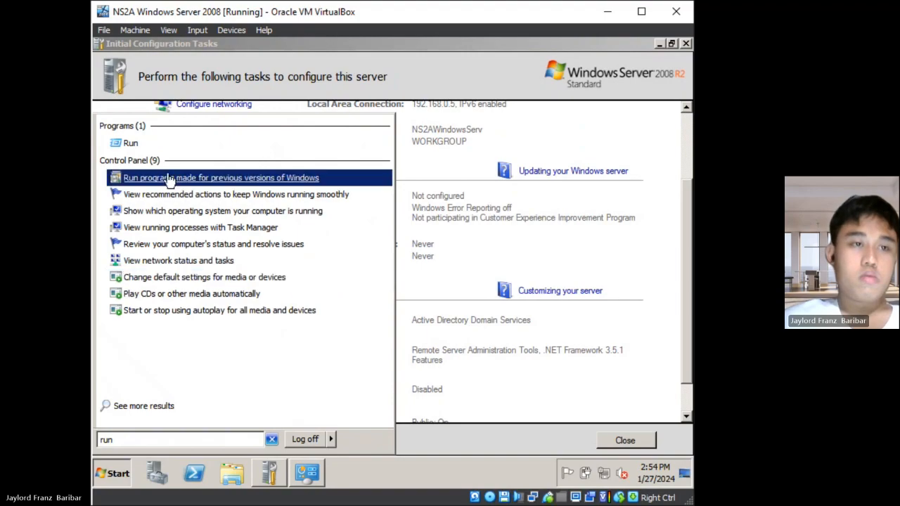
left_click(166, 144)
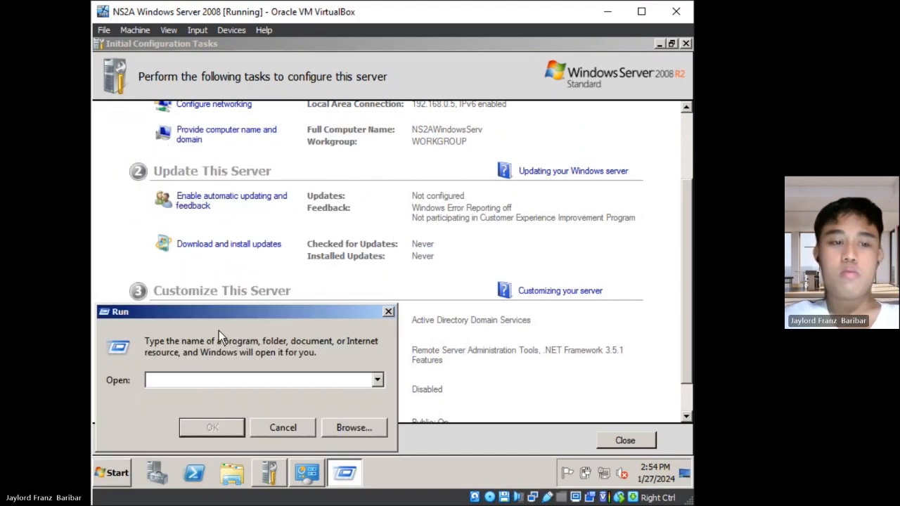
type("dcpromo")
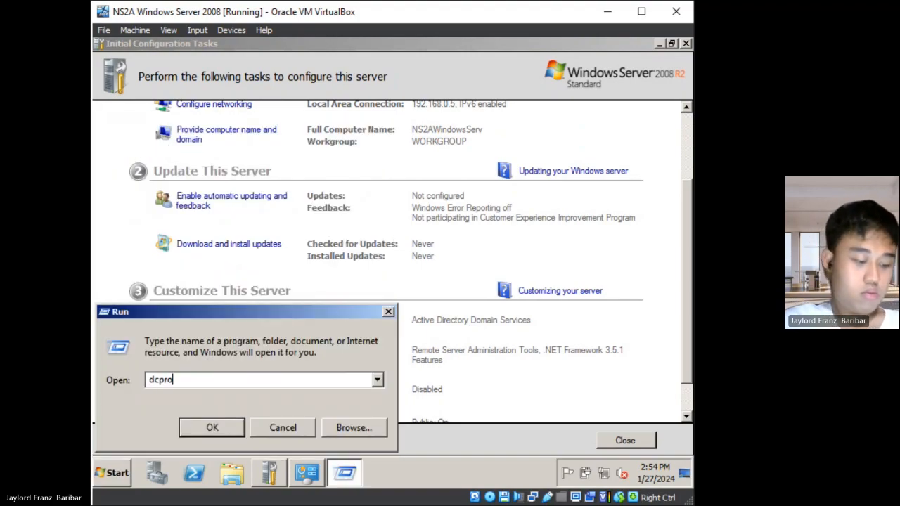
left_click(203, 425)
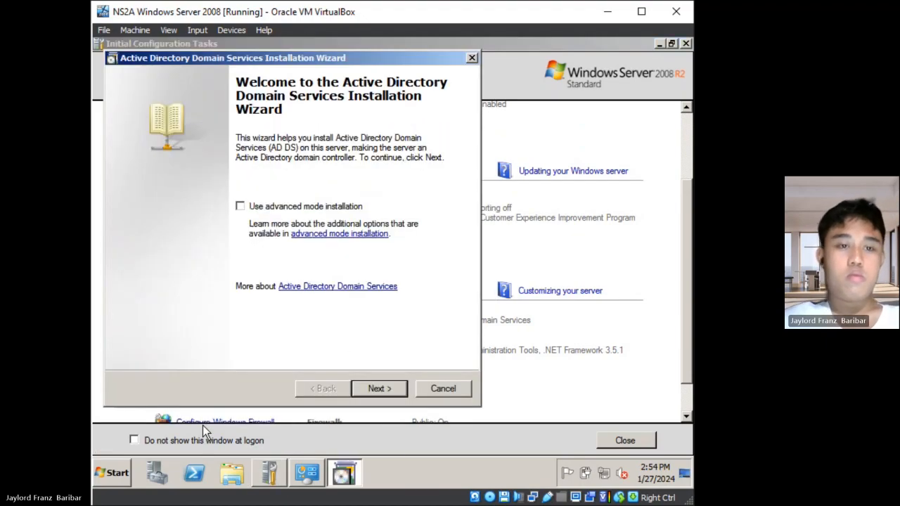
Step: Choose to create a new domain in a new forest and name the forest root domain bsitns2a.com
left_click(361, 388)
left_click(361, 390)
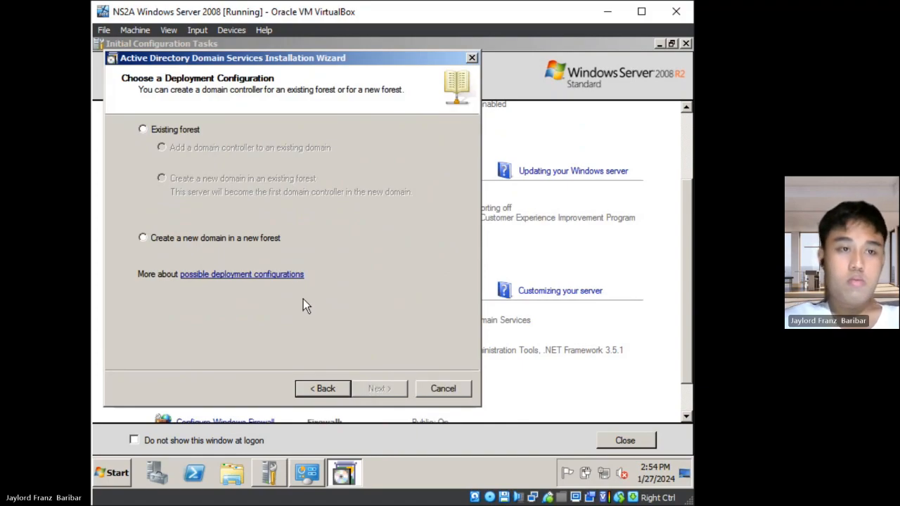
left_click(255, 239)
left_click(375, 388)
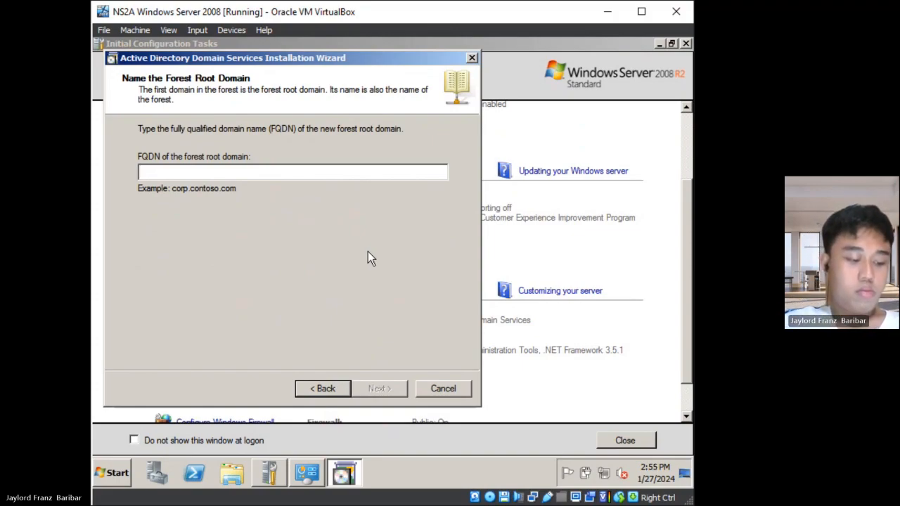
type("bsitns2a.com")
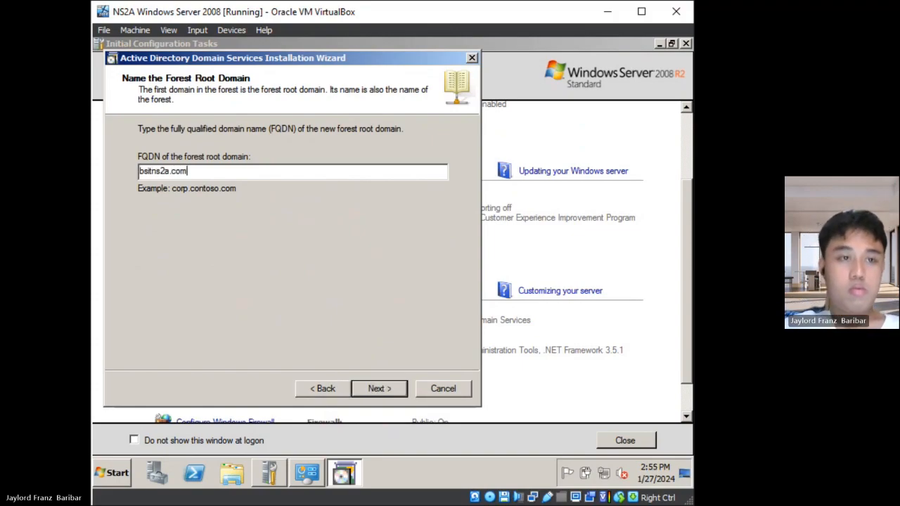
left_click(393, 390)
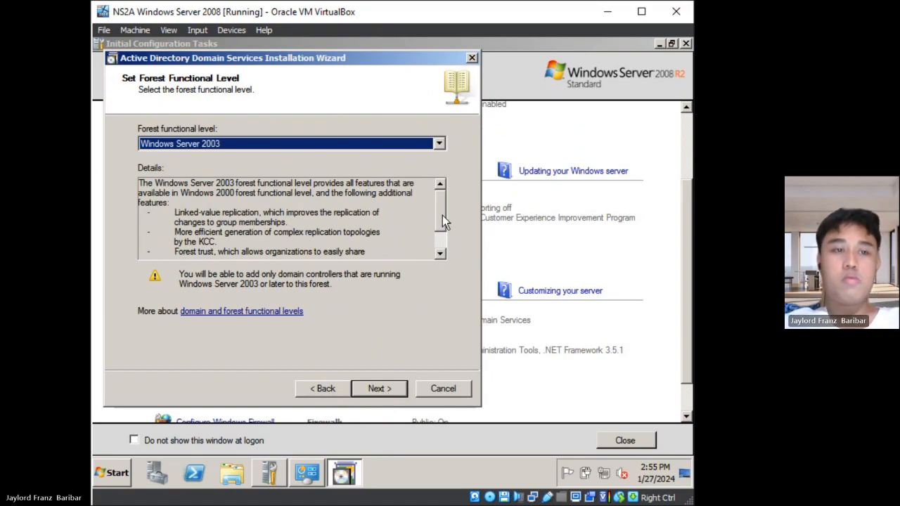
Step: Set the forest functional level to Windows Server 2008 and proceed to the additional domain controller options
left_click_drag(442, 223, 439, 258)
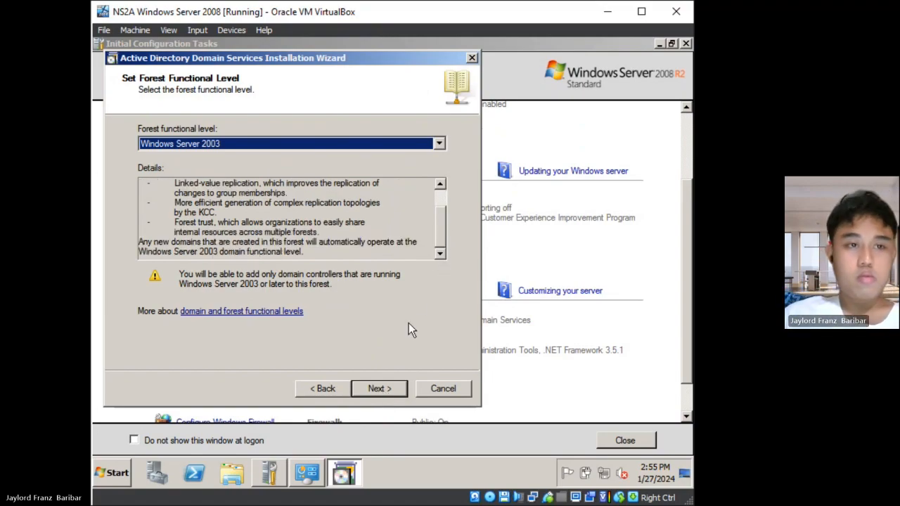
left_click(436, 144)
left_click(404, 183)
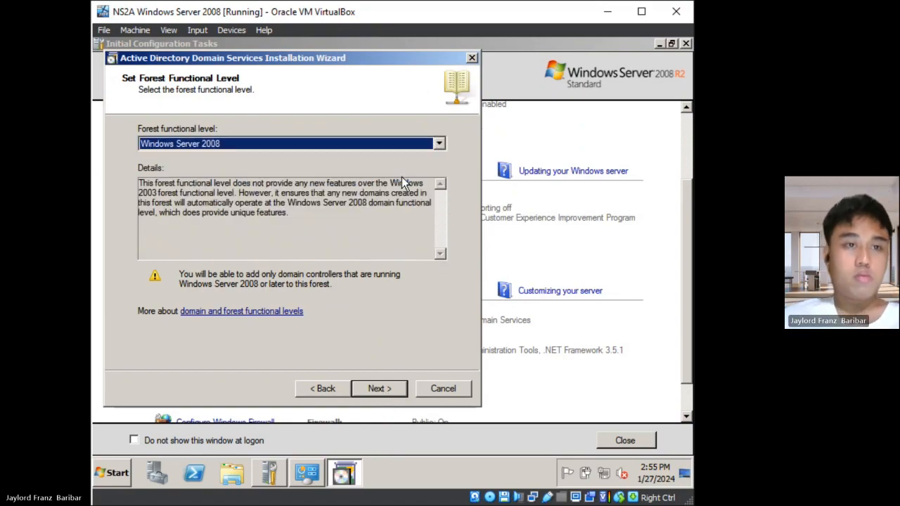
left_click(367, 383)
left_click(376, 393)
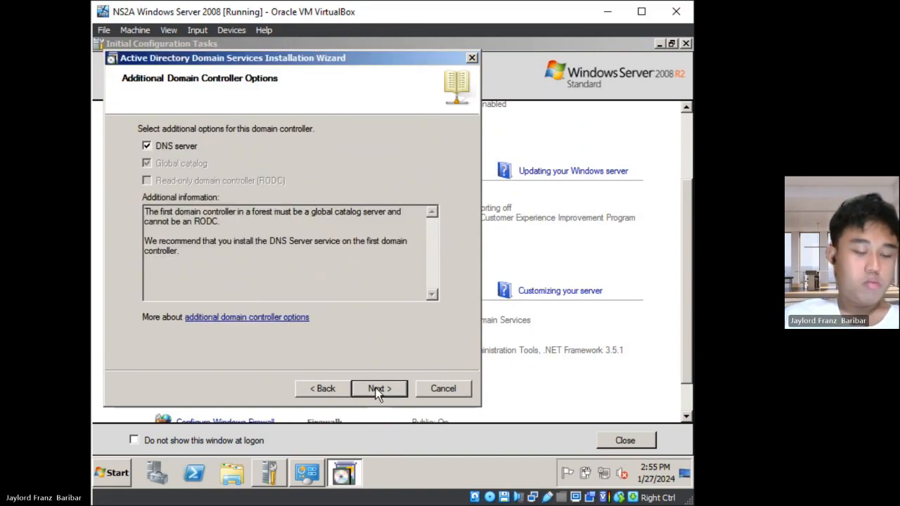
Step: Keep the DNS server option and continue without a DNS delegation, accepting the default database, log and SYSVOL folders
left_click(376, 392)
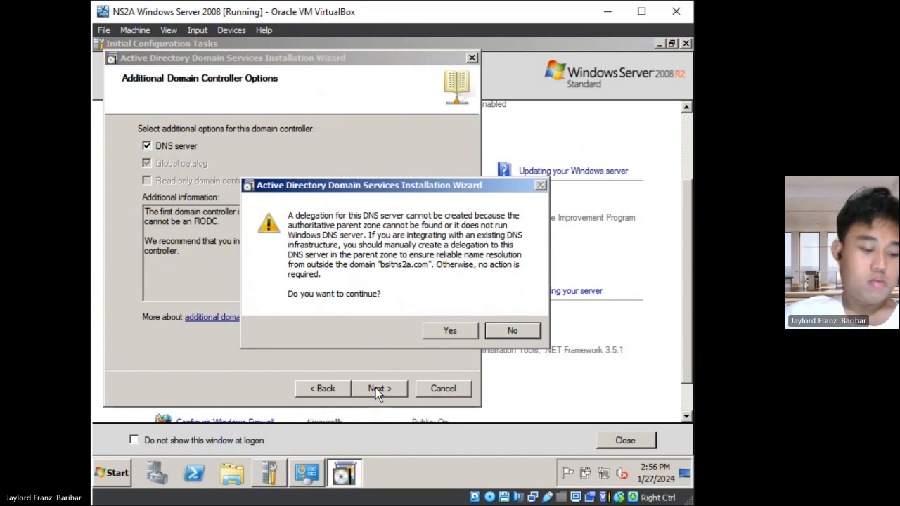
left_click(456, 332)
key("Return")
Step: Enter and confirm the Directory Services Restore Mode Administrator password, and proceed to the summary
type("***************")
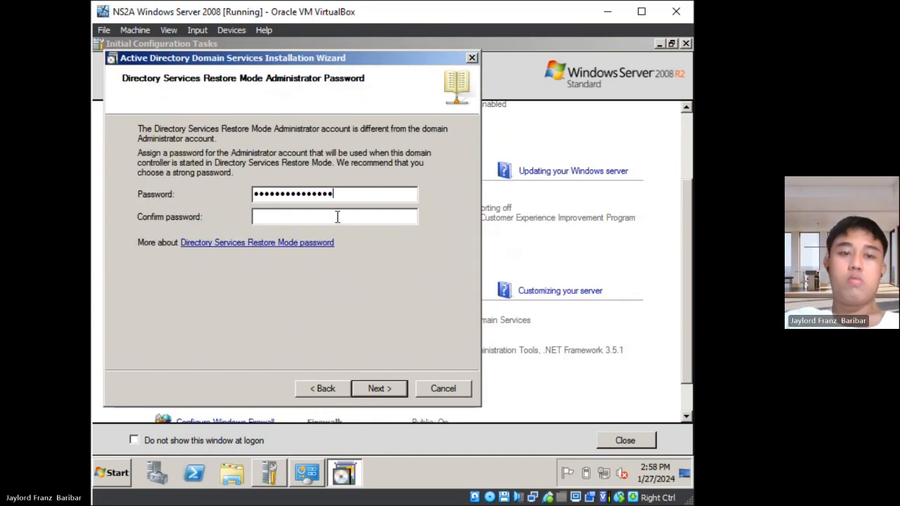
left_click(336, 217)
type("***********")
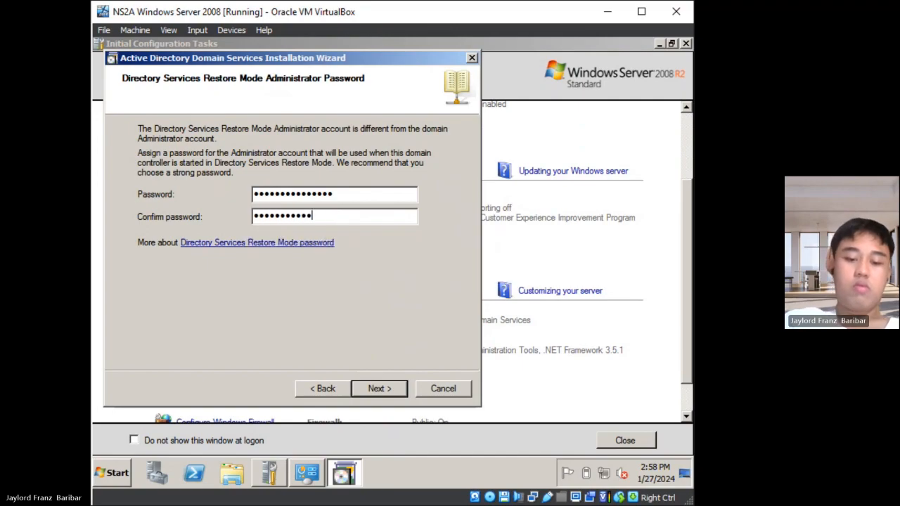
type("****")
left_click(378, 388)
Step: Review the summary of selections, run the domain controller installation and restart the server to apply it
left_click_drag(447, 200, 450, 273)
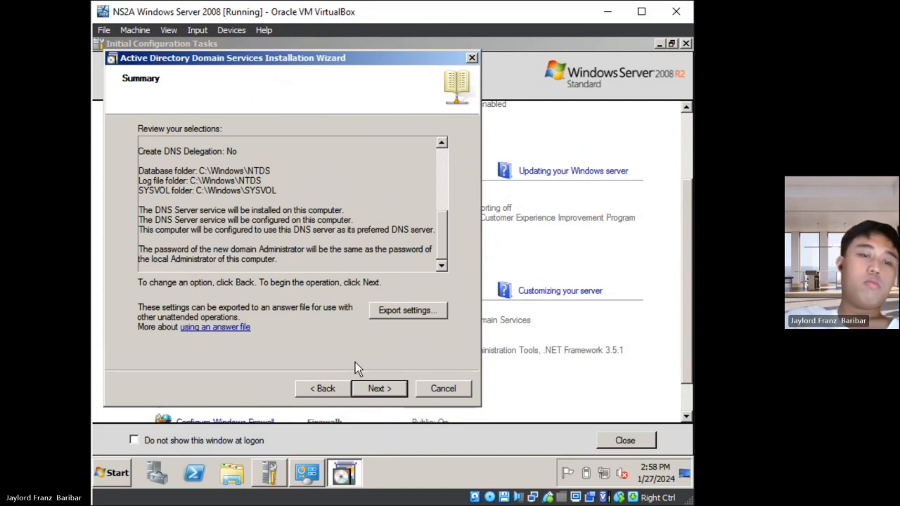
left_click(378, 386)
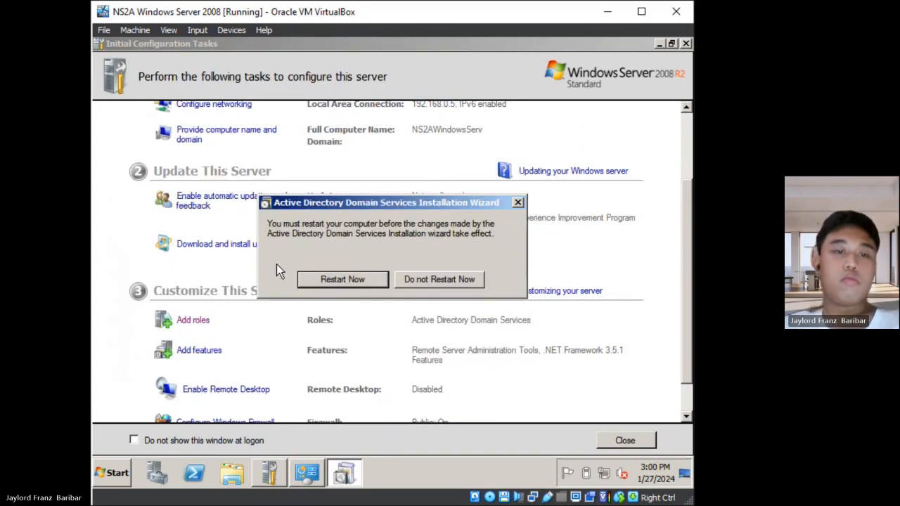
left_click(327, 277)
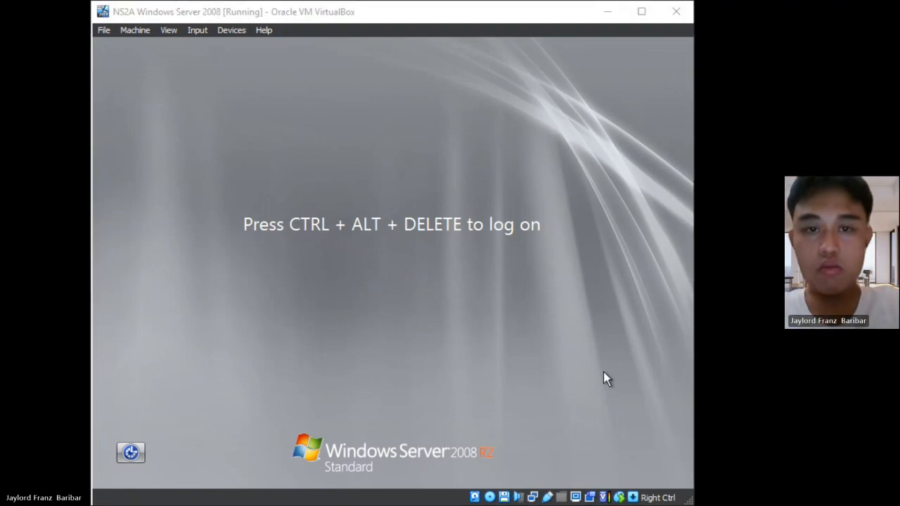
Step: Log on to the restarted server with the account password and close the On-Screen Keyboard
key("ctrl+alt+Delete")
type("•••••")
key("Return")
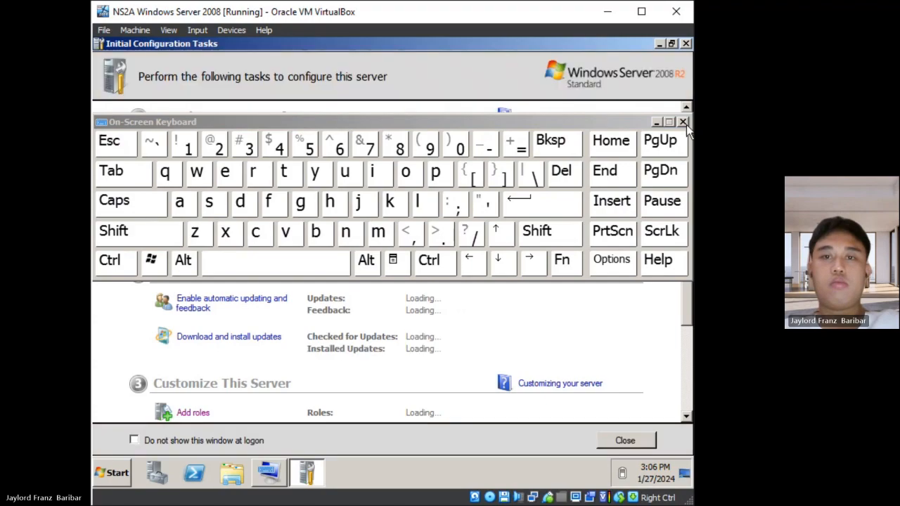
left_click(683, 122)
Step: Log off the current account and begin a new logon to the server
left_click(109, 464)
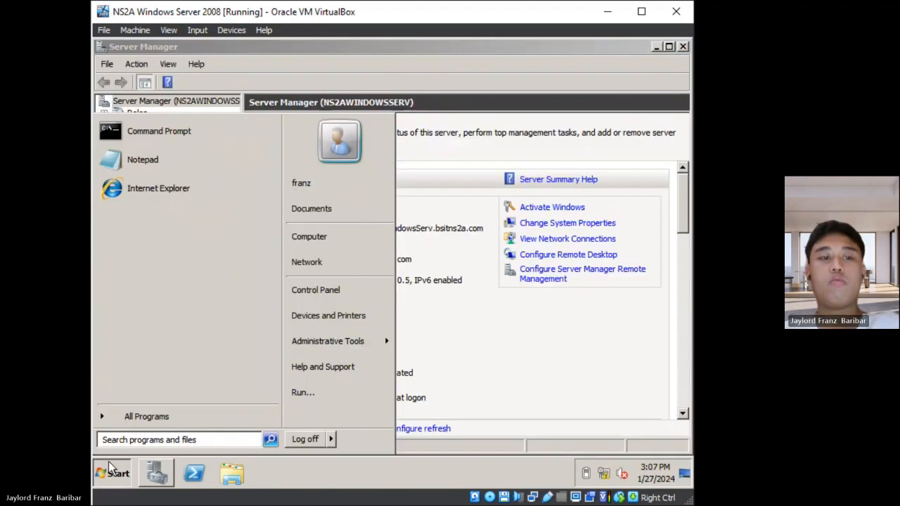
left_click(306, 441)
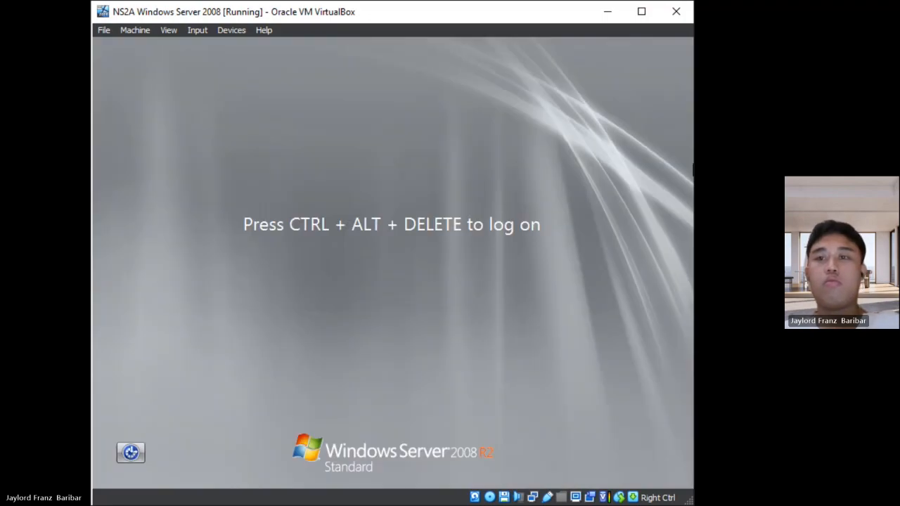
key("ctrl+alt+Delete")
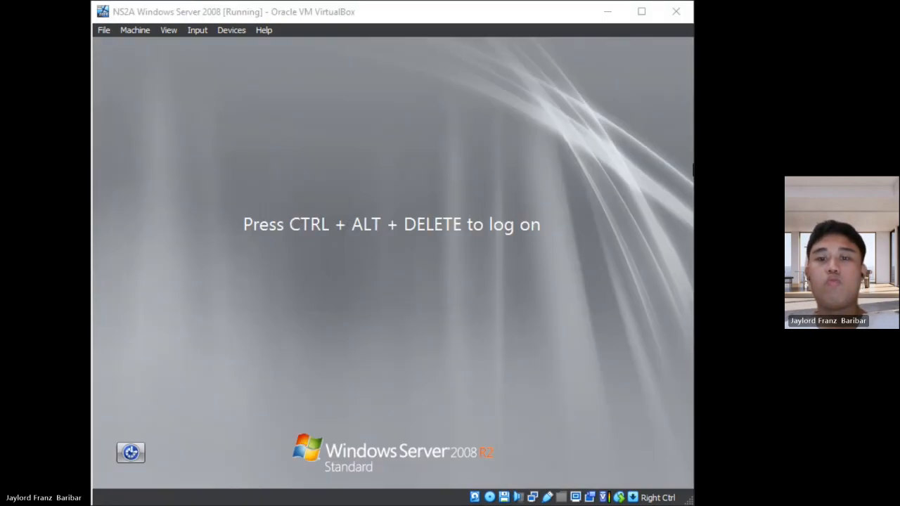